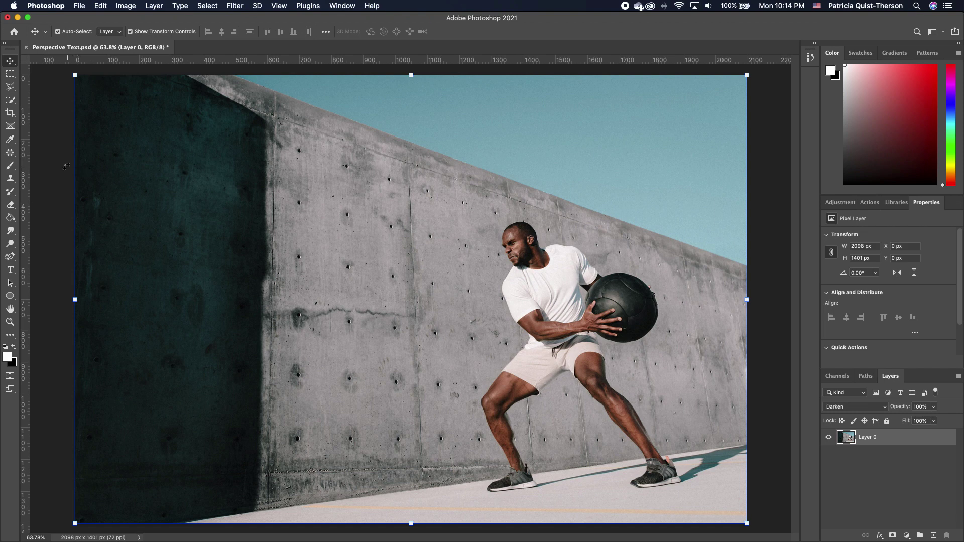
- Add the text 'SMASH THE WALL' on the wall and select the word SMASH
{"action": "left_click", "coordinate": [10, 270]}
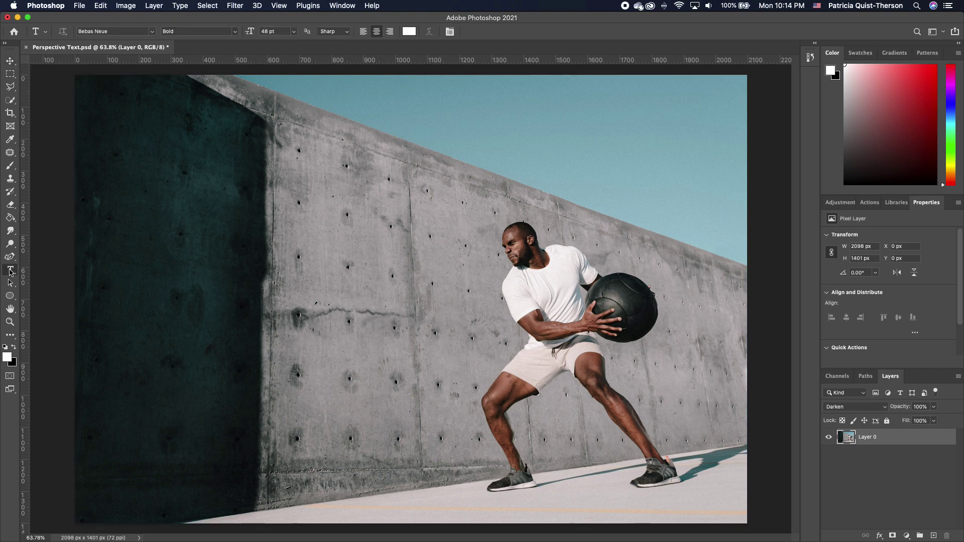
{"action": "left_click", "coordinate": [316, 300]}
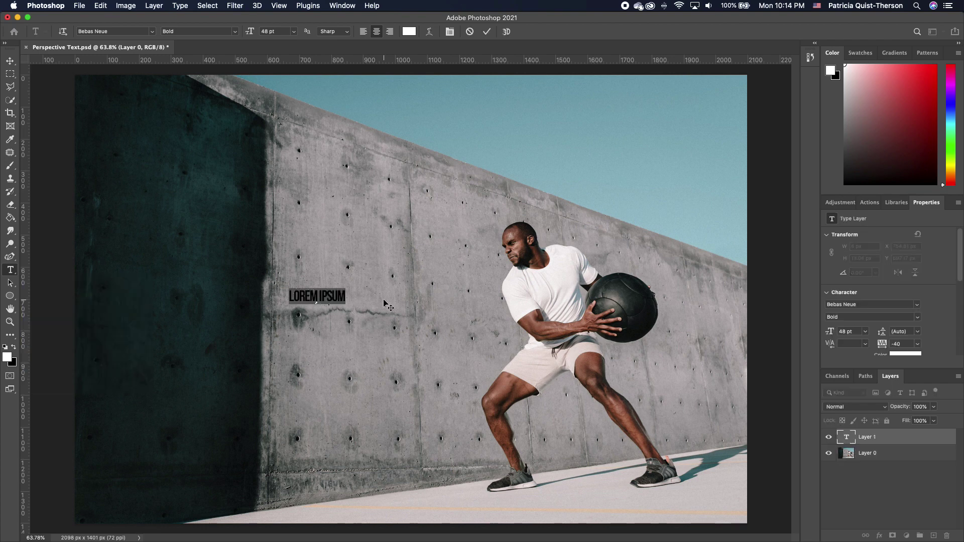
{"action": "type", "text": "SMASH THE WALL"}
{"action": "left_click_drag", "start_coordinate": [314, 298], "coordinate": [271, 299]}
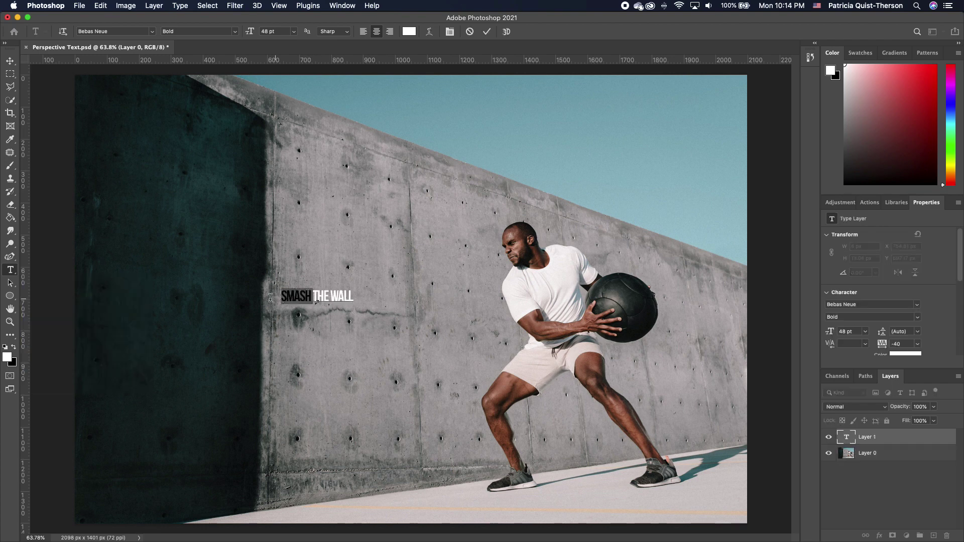
- Colour SMASH red (bb0707), commit the text and select the type layer
{"action": "left_click", "coordinate": [14, 349]}
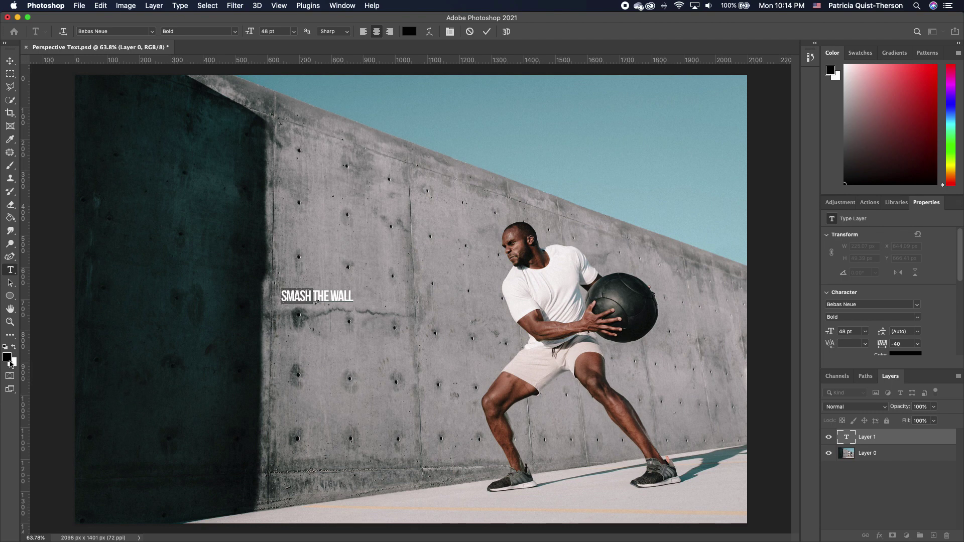
{"action": "left_click", "coordinate": [7, 356]}
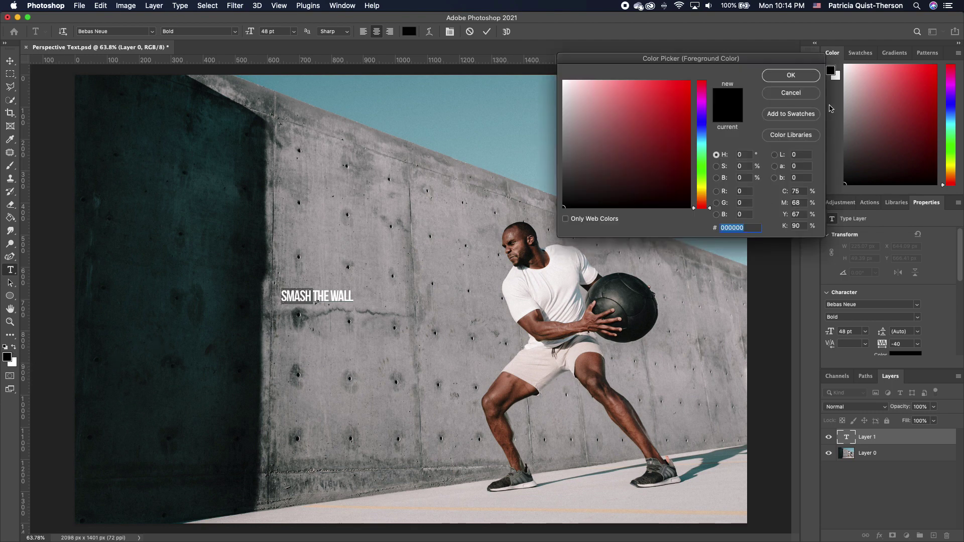
{"action": "left_click", "coordinate": [684, 112]}
{"action": "mouse_move", "coordinate": [689, 123]}
{"action": "left_mouse_down"}
{"action": "mouse_move", "coordinate": [685, 104]}
{"action": "mouse_move", "coordinate": [686, 114]}
{"action": "left_mouse_up"}
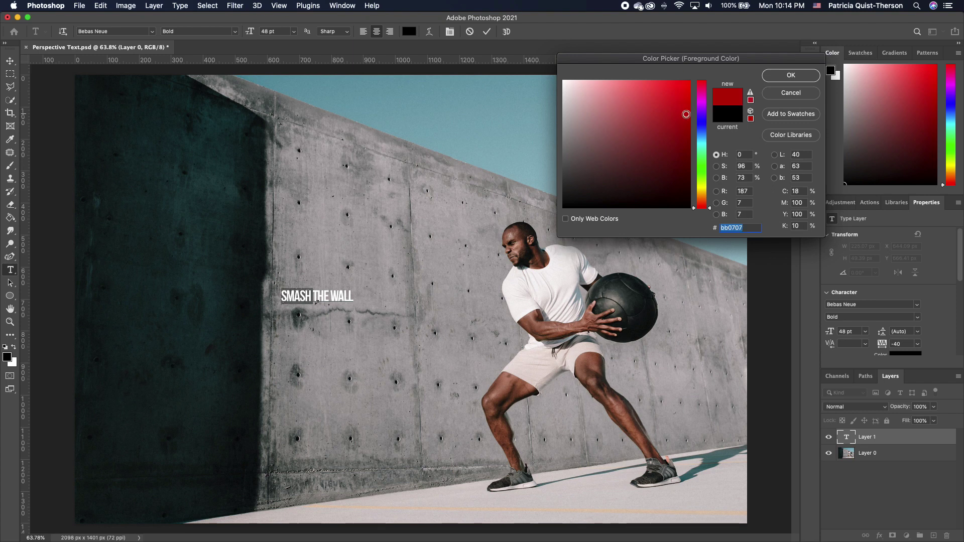
{"action": "left_click", "coordinate": [781, 77]}
{"action": "left_click", "coordinate": [10, 60]}
{"action": "left_click", "coordinate": [329, 300]}
{"action": "left_click", "coordinate": [331, 298]}
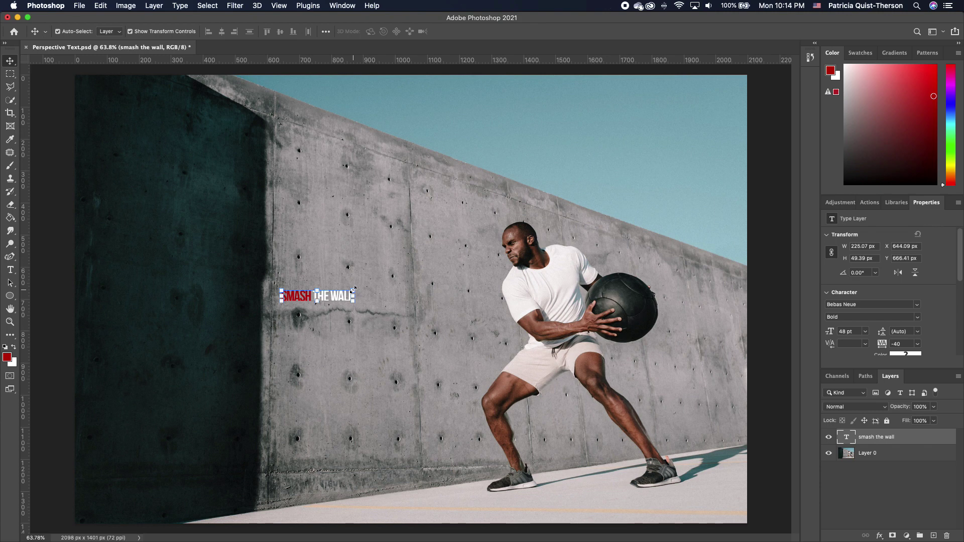
- Scale the text to about 329% and move it down and left on the wall
{"action": "left_click_drag", "start_coordinate": [353, 290], "coordinate": [518, 251]}
{"action": "left_click_drag", "start_coordinate": [446, 294], "coordinate": [399, 351]}
{"action": "key", "text": "Return"}
{"action": "left_click", "coordinate": [878, 482]}
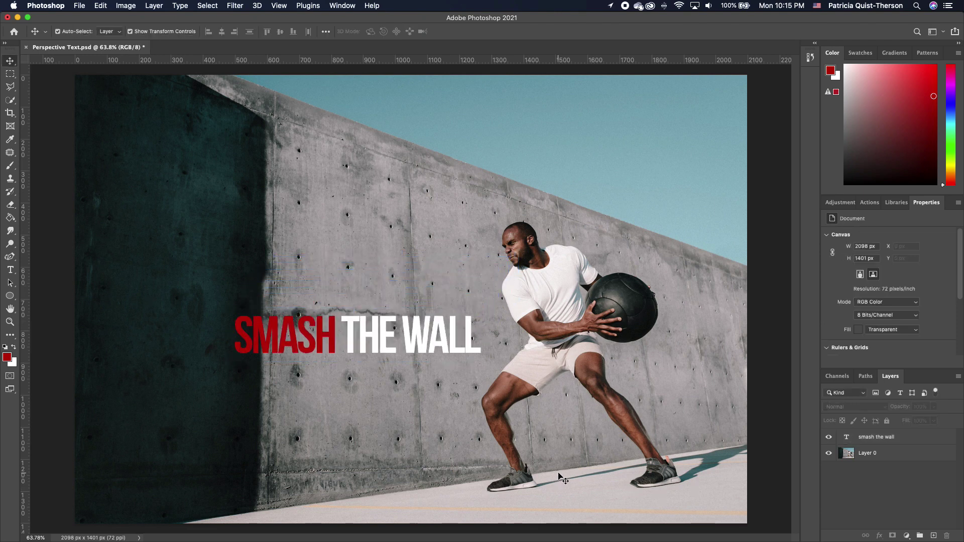
- Load the SMASH THE WALL layer's outline as a selection and copy the lettering
{"action": "left_click", "coordinate": [902, 437]}
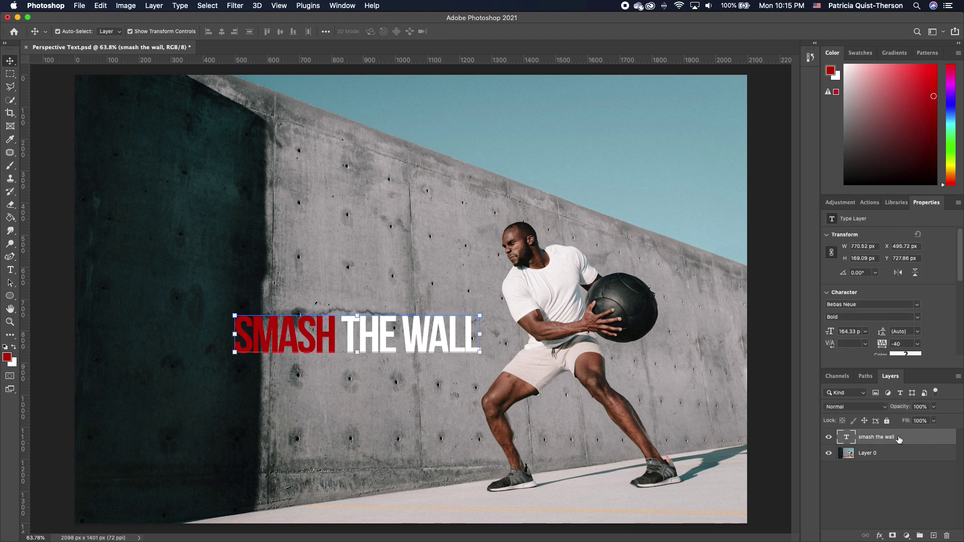
{"action": "left_click_drag", "start_coordinate": [898, 440], "coordinate": [854, 444]}
{"action": "left_click", "coordinate": [854, 443], "text": "super"}
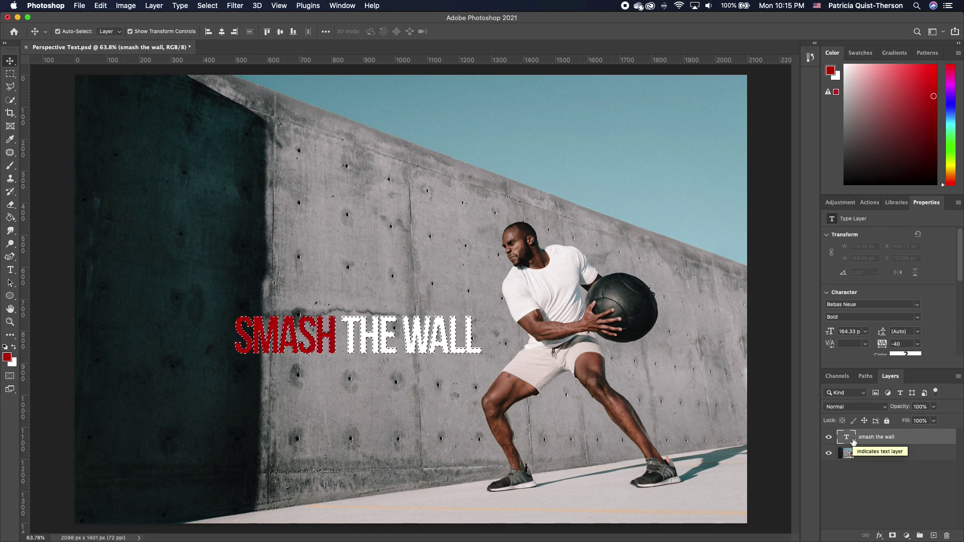
{"action": "key", "text": "super+d"}
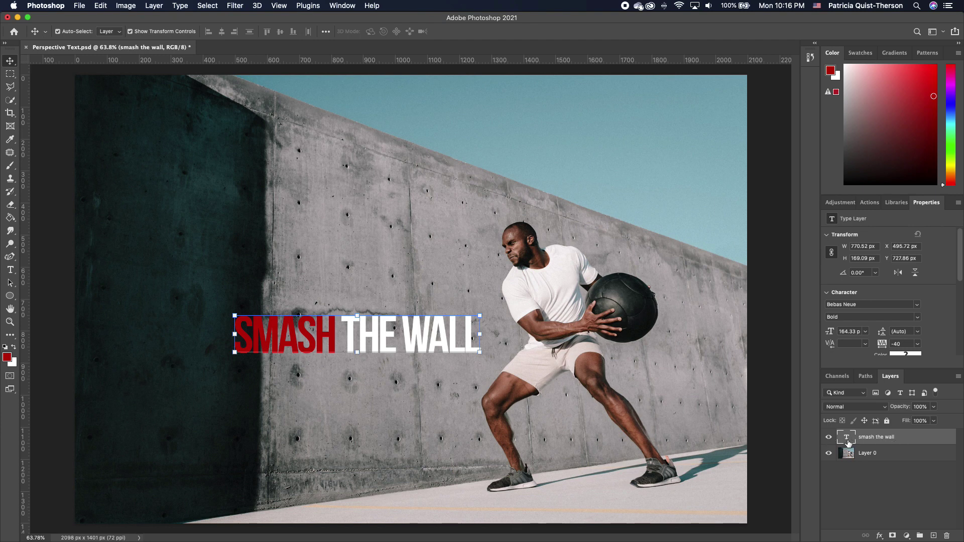
- Hide the text layer and add a new empty layer above Layer 0
{"action": "left_click", "coordinate": [829, 439]}
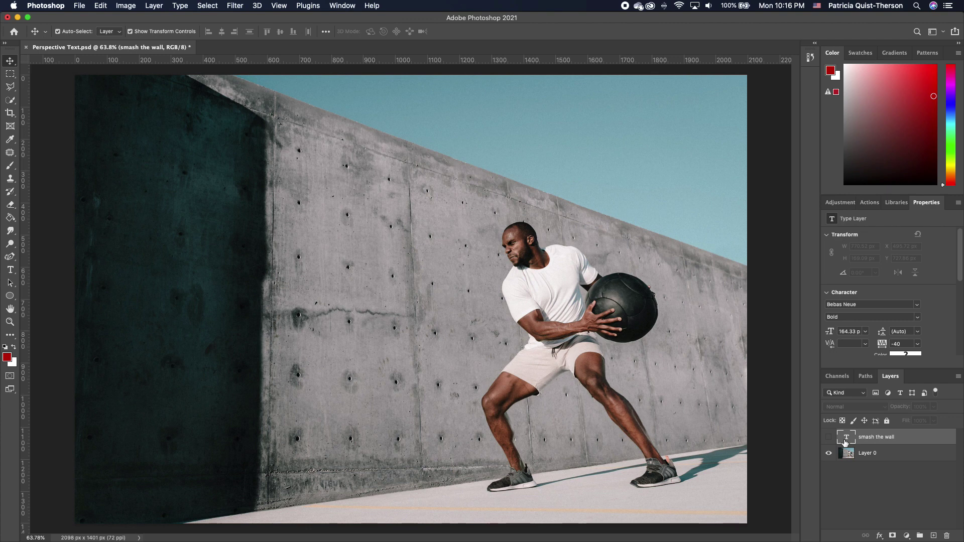
{"action": "left_click", "coordinate": [890, 455]}
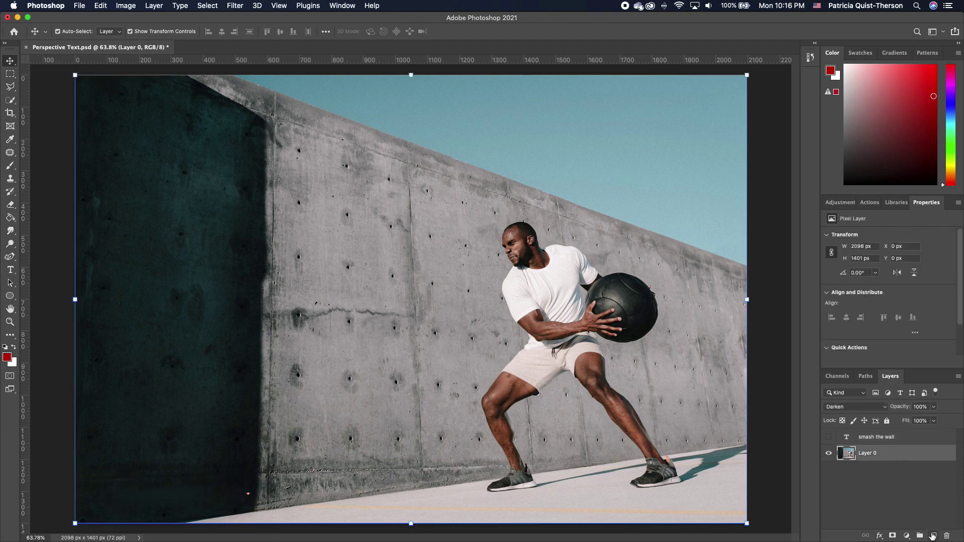
{"action": "left_click", "coordinate": [932, 536]}
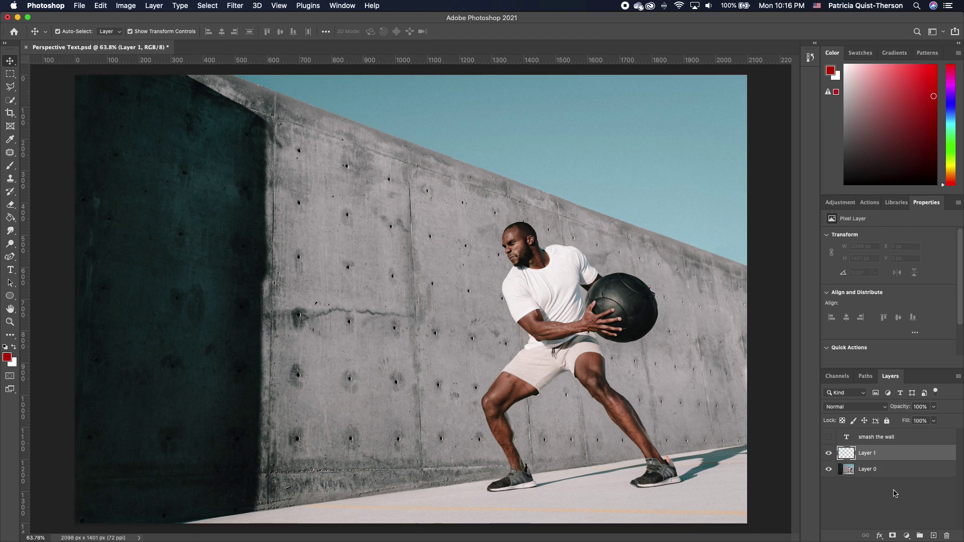
- In Filter > Vanishing Point, draw a four-corner perspective plane over the concrete wall
{"action": "left_click", "coordinate": [235, 5]}
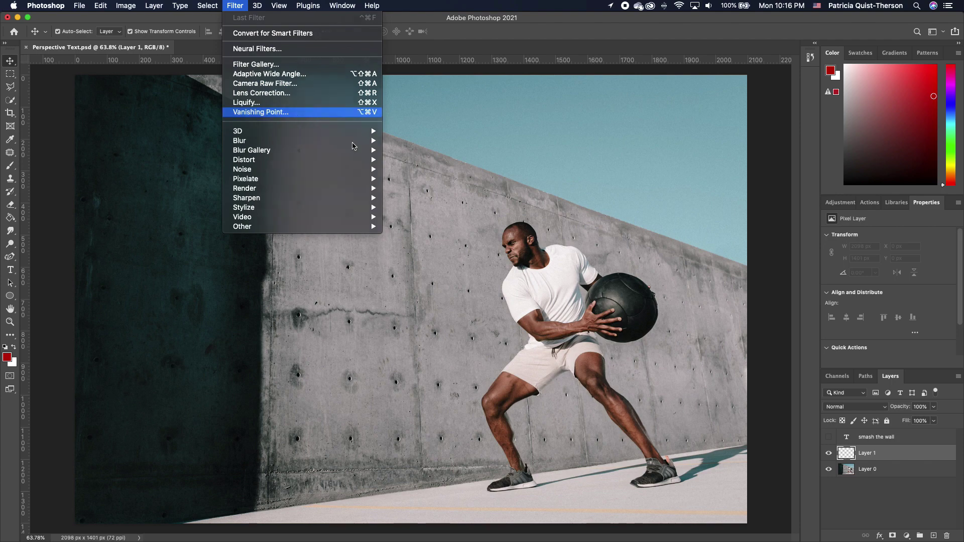
{"action": "left_click", "coordinate": [261, 112]}
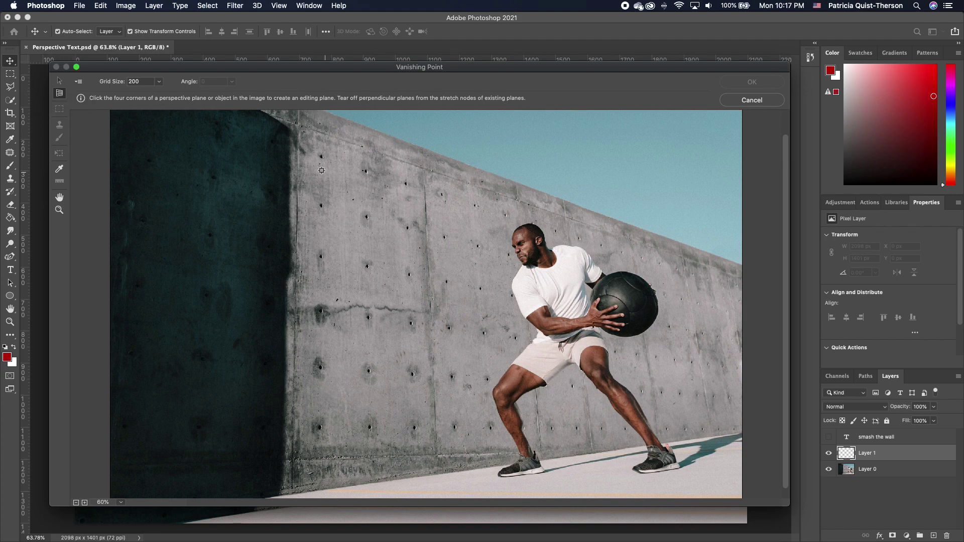
{"action": "left_click", "coordinate": [141, 118]}
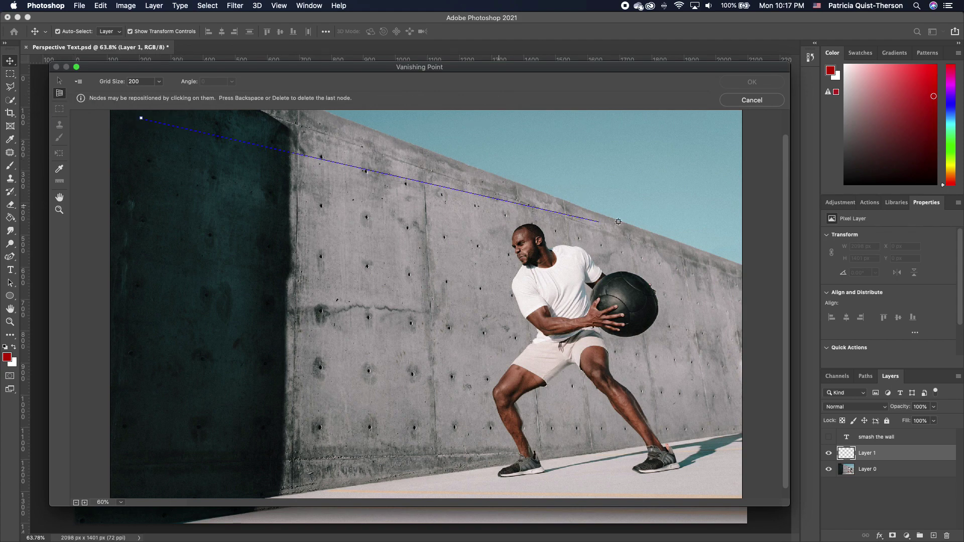
{"action": "left_click", "coordinate": [742, 273]}
{"action": "left_click", "coordinate": [737, 419]}
{"action": "left_click", "coordinate": [125, 465]}
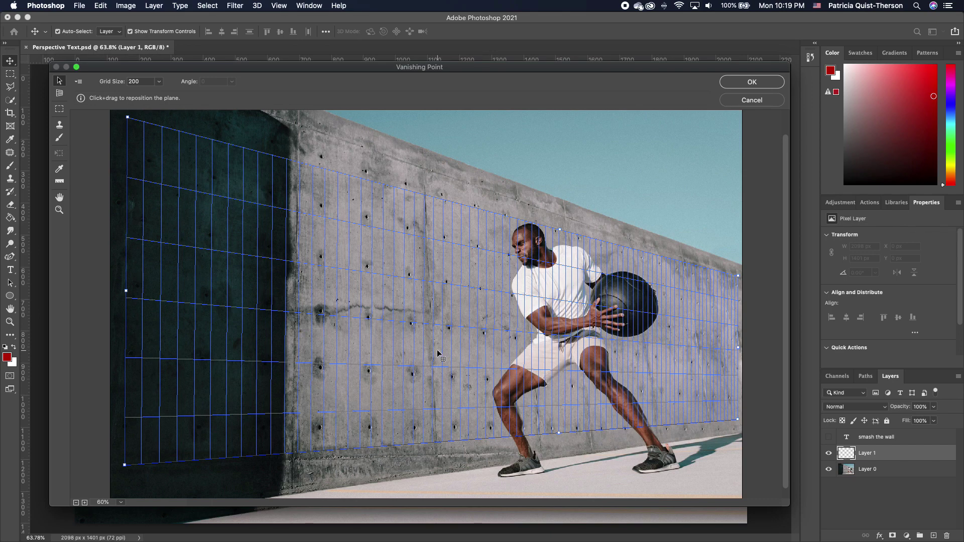
- Paste the lettering into Vanishing Point, scale and stretch it along the wall plane, and apply to Layer 1
{"action": "key", "text": "cmd+v"}
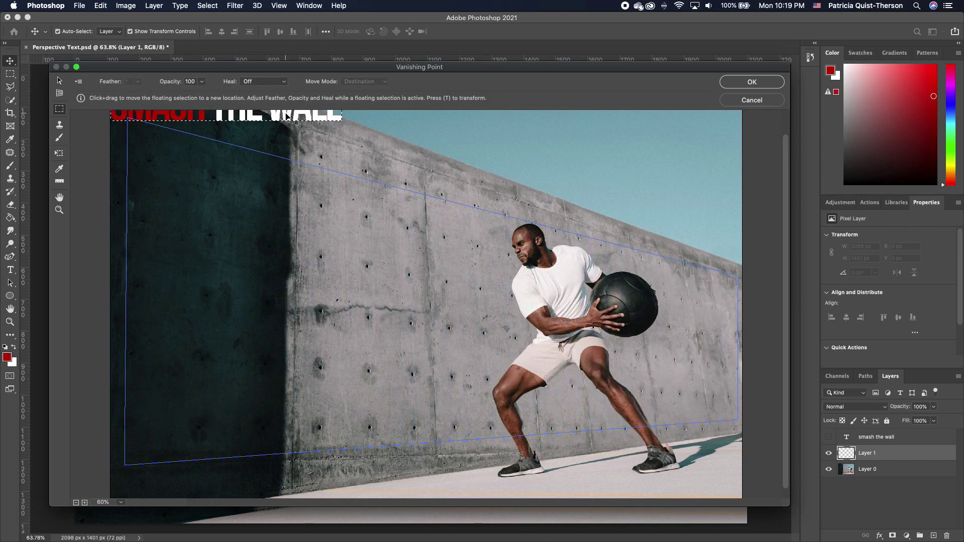
{"action": "left_click_drag", "start_coordinate": [286, 117], "coordinate": [402, 383]}
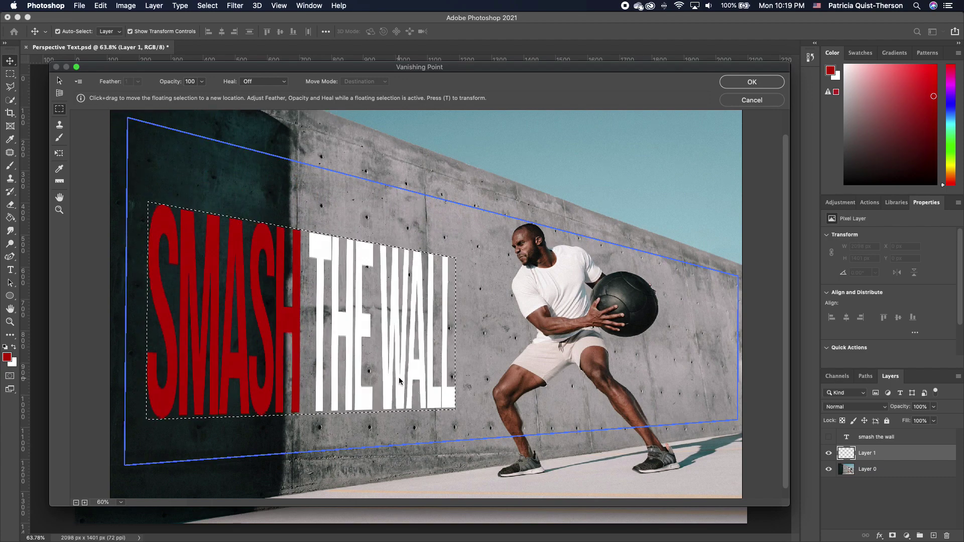
{"action": "left_click", "coordinate": [59, 154]}
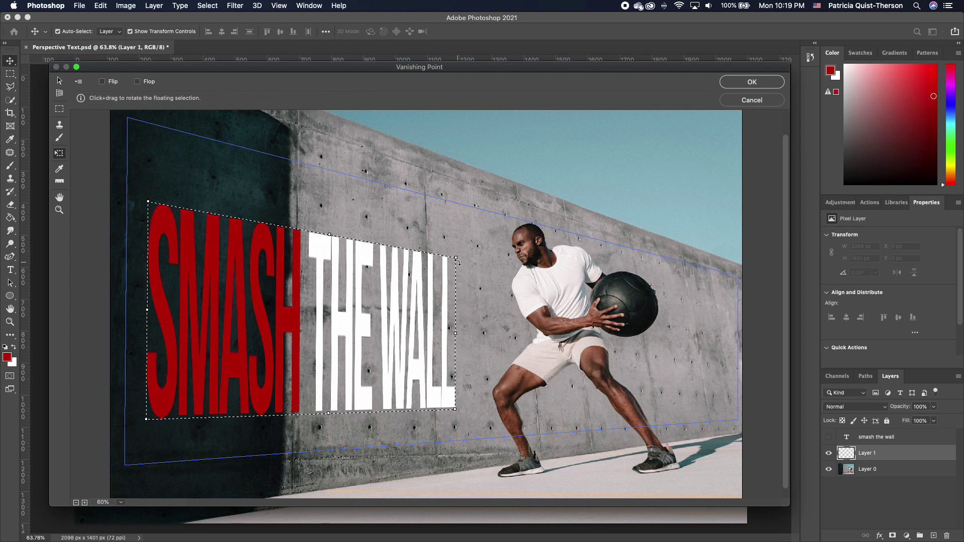
{"action": "left_click_drag", "start_coordinate": [456, 259], "coordinate": [682, 280]}
{"action": "left_click_drag", "start_coordinate": [670, 341], "coordinate": [673, 337]}
{"action": "left_click_drag", "start_coordinate": [684, 276], "coordinate": [724, 272]}
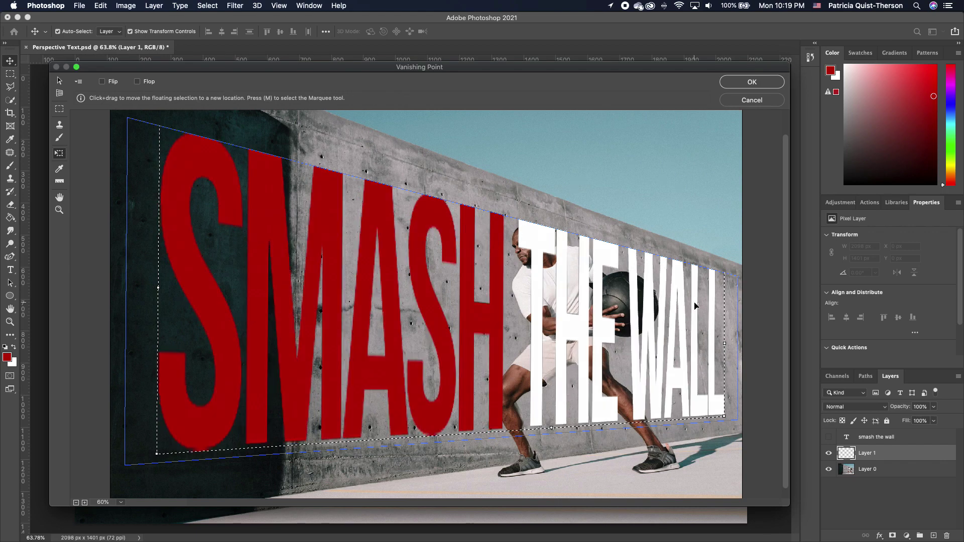
{"action": "left_click_drag", "start_coordinate": [695, 307], "coordinate": [693, 308]}
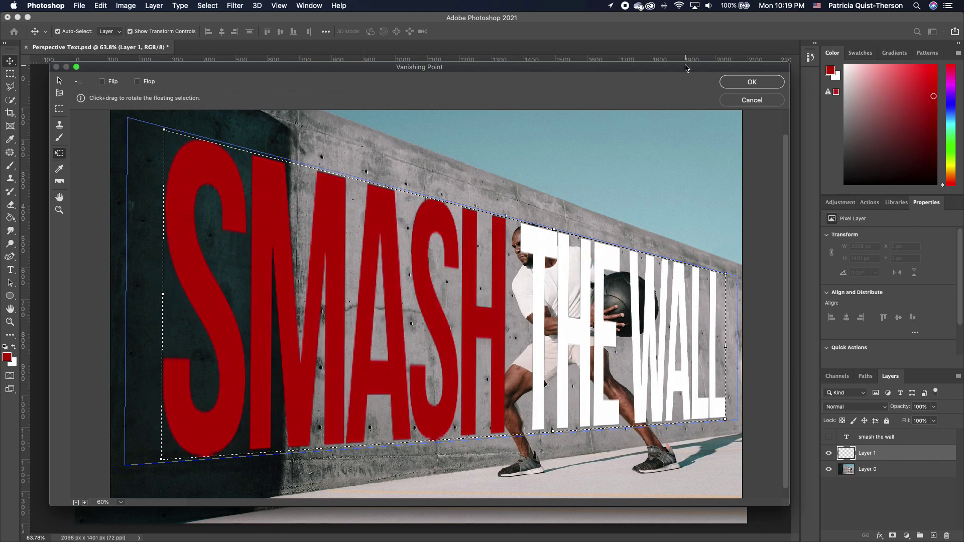
{"action": "left_click", "coordinate": [758, 86]}
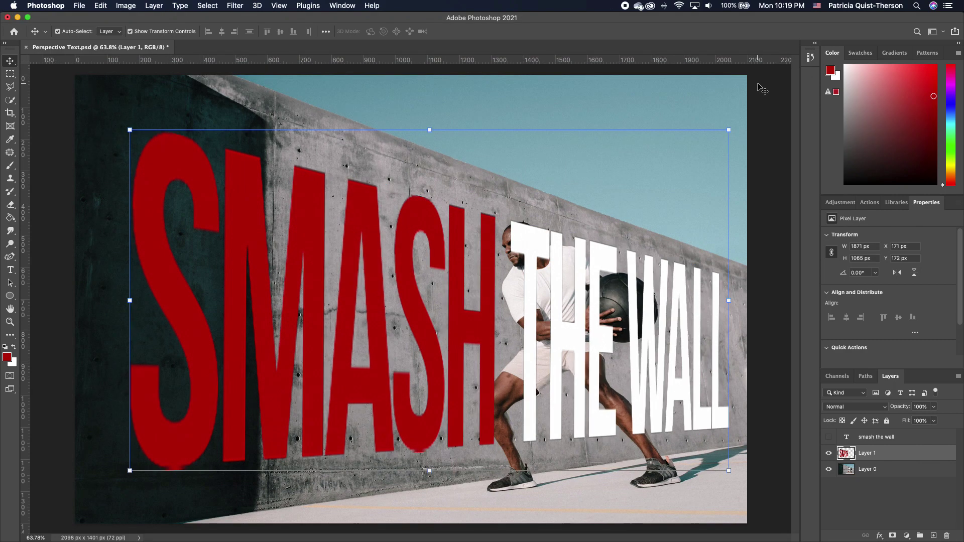
- Use Select Subject on the athlete, invert the selection, and make Layer 1 active
{"action": "left_click", "coordinate": [399, 330]}
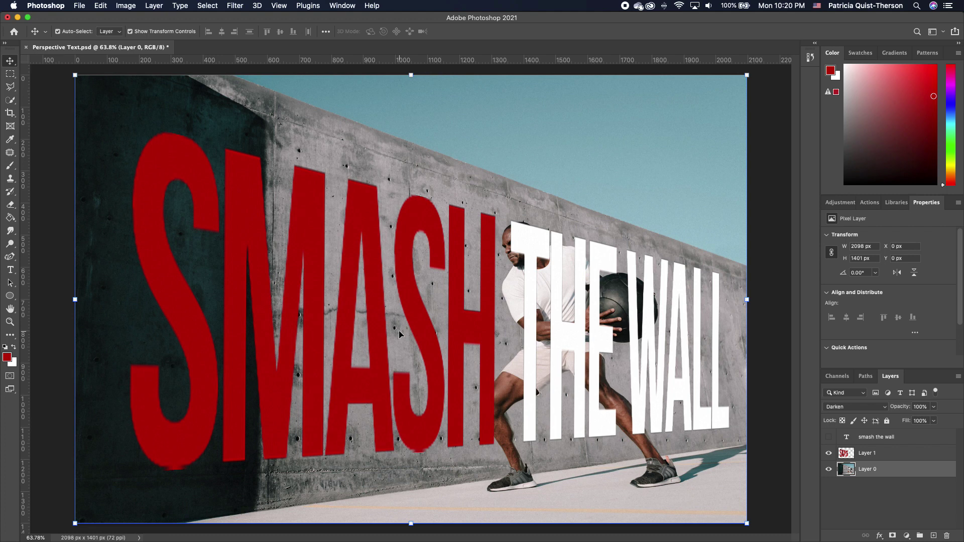
{"action": "left_click", "coordinate": [829, 454]}
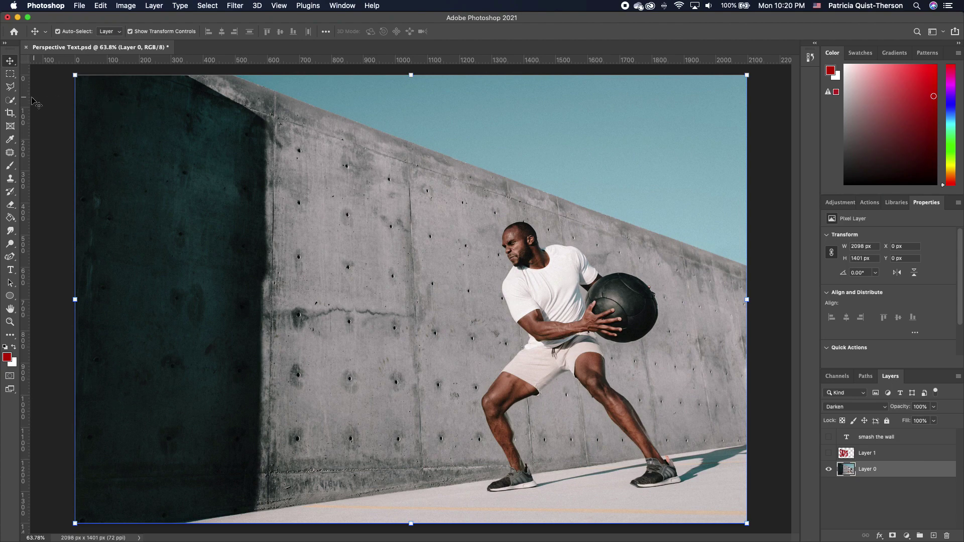
{"action": "left_click", "coordinate": [9, 102]}
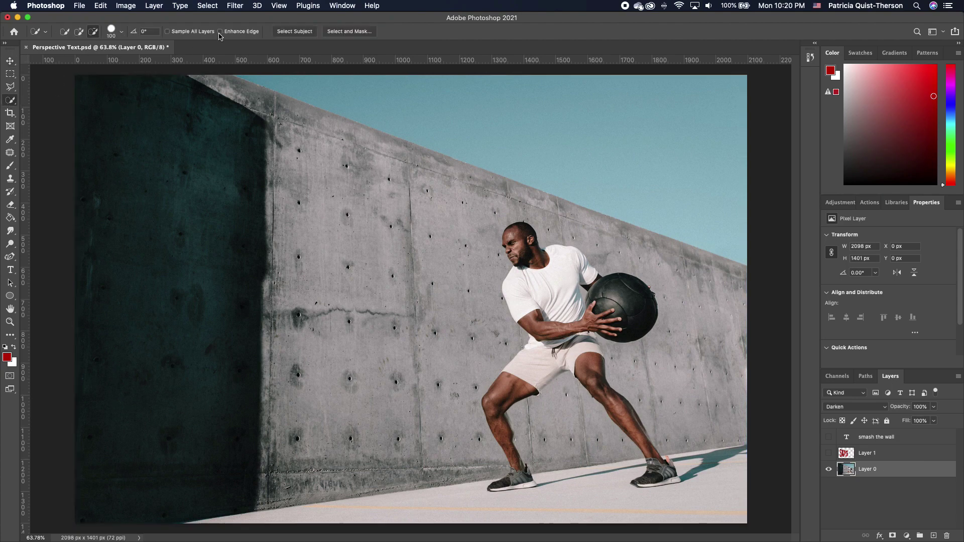
{"action": "left_click", "coordinate": [303, 32]}
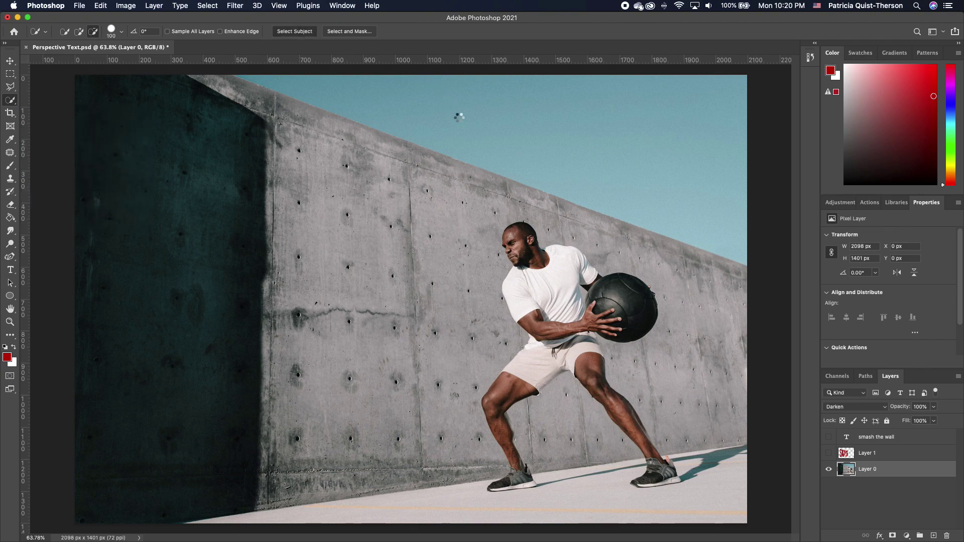
{"action": "left_click", "coordinate": [829, 453]}
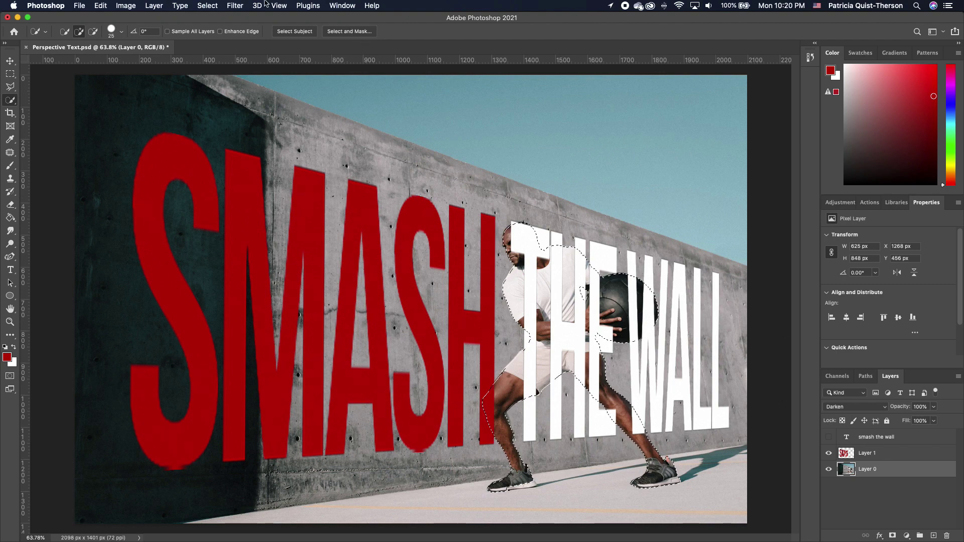
{"action": "left_click", "coordinate": [212, 6]}
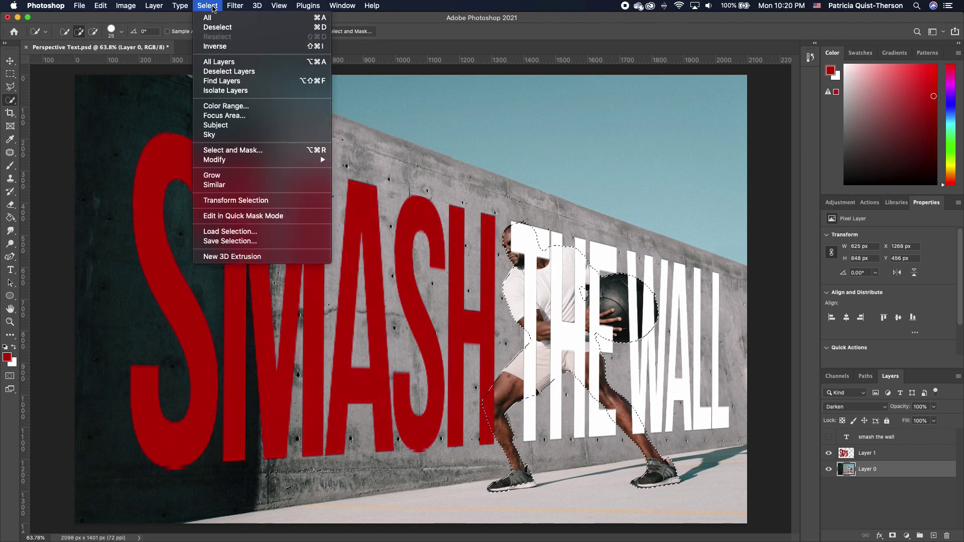
{"action": "left_click", "coordinate": [218, 50]}
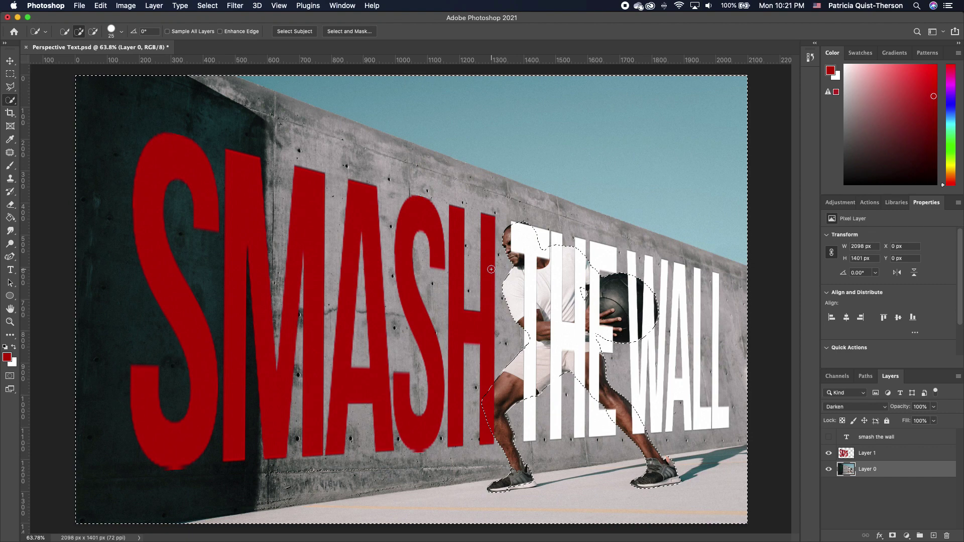
{"action": "left_click", "coordinate": [895, 453]}
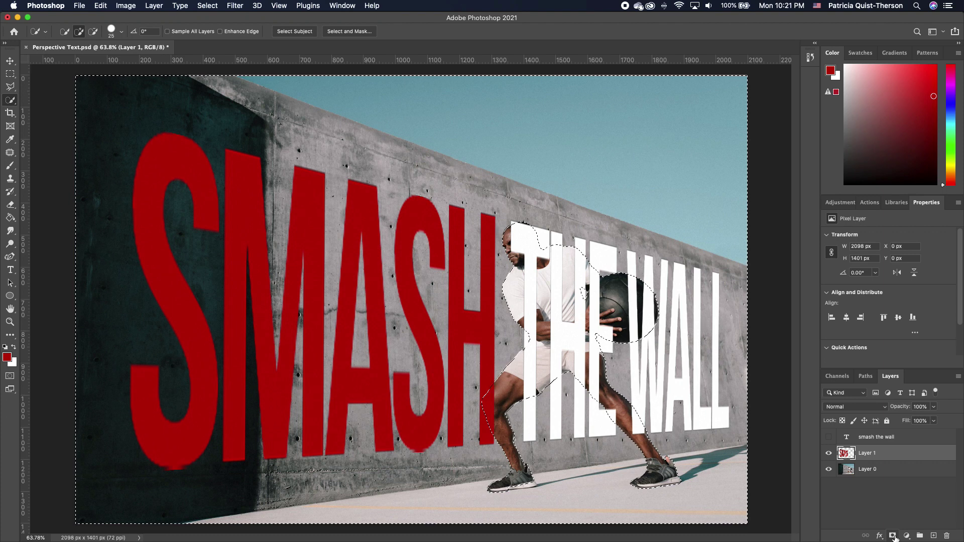
- Add a layer mask from the inverted selection to Layer 1 and set its blend mode to Overlay
{"action": "left_click", "coordinate": [895, 538]}
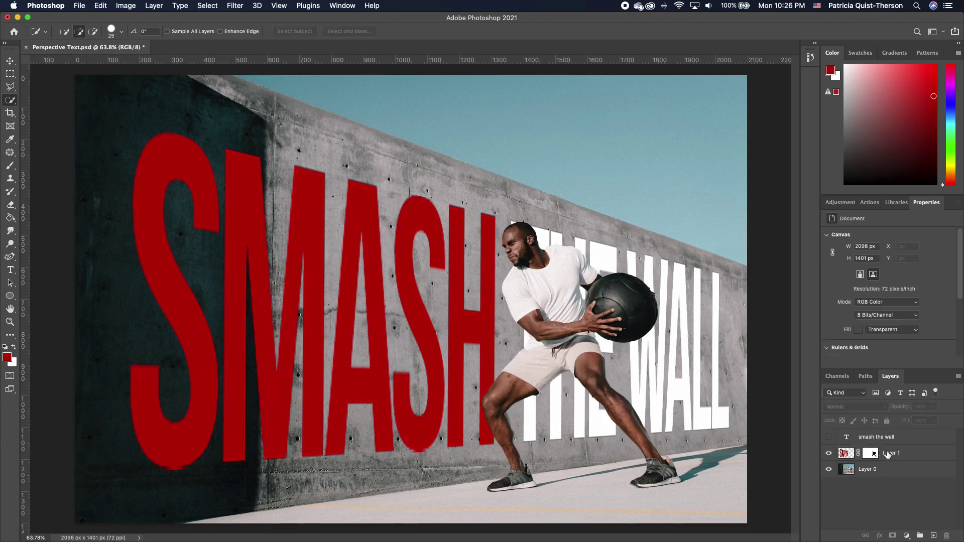
{"action": "left_click", "coordinate": [920, 455]}
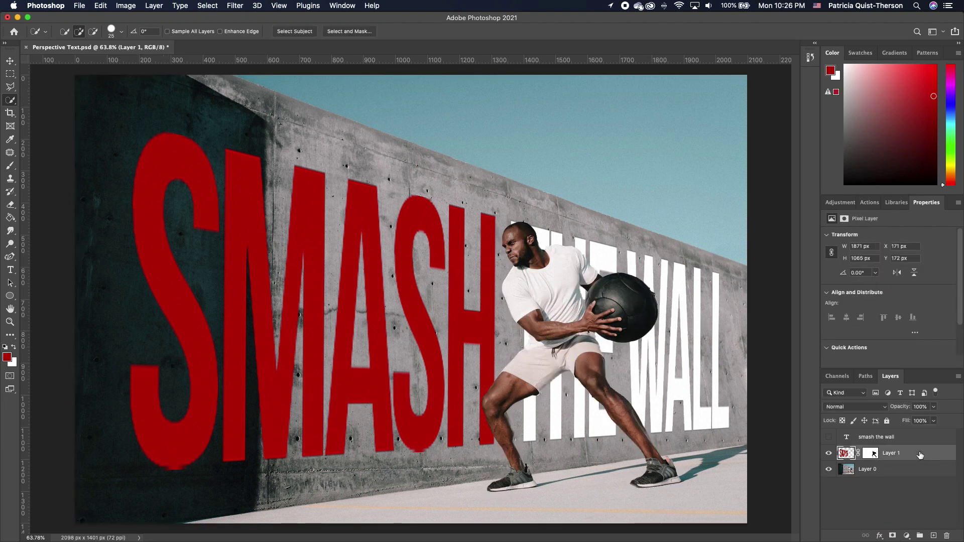
{"action": "left_click", "coordinate": [856, 407]}
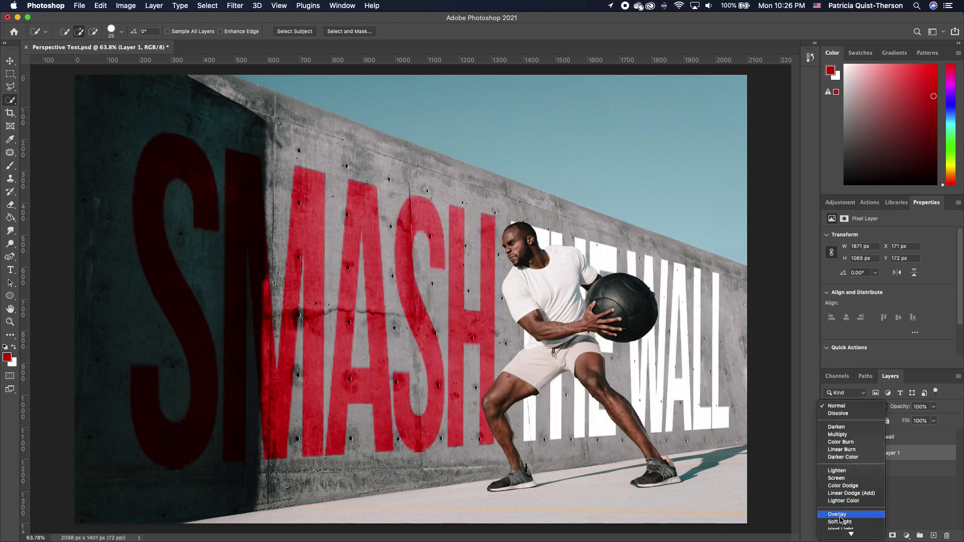
{"action": "left_click", "coordinate": [842, 517]}
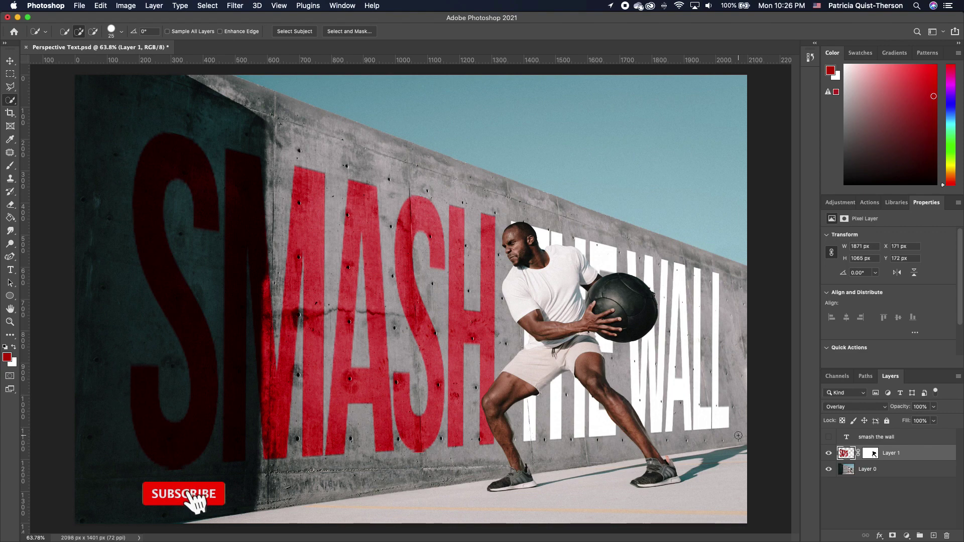
- In Layer 1's Blending Options, split the Underlying Layer white slider to 99/255
{"action": "double_click", "coordinate": [947, 454]}
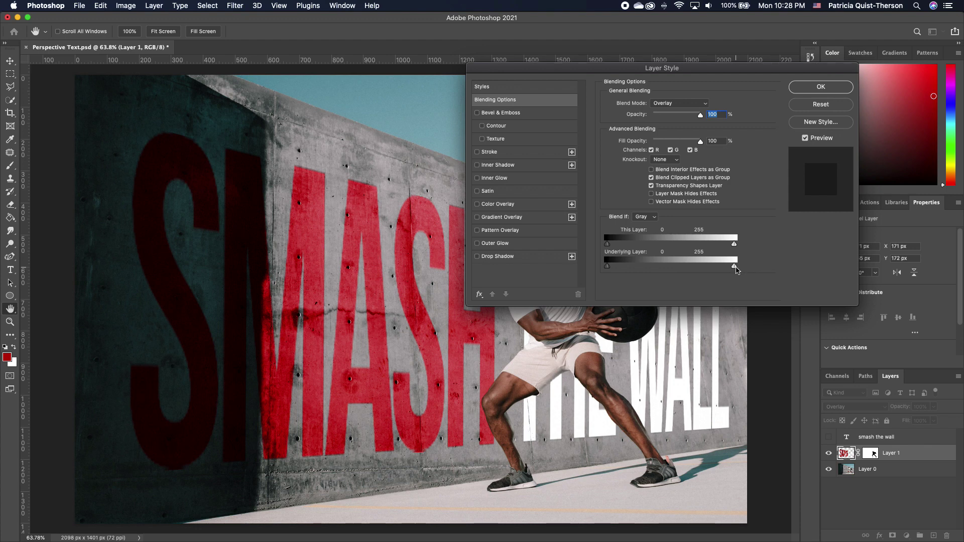
{"action": "left_click_drag", "start_coordinate": [734, 270], "coordinate": [663, 272]}
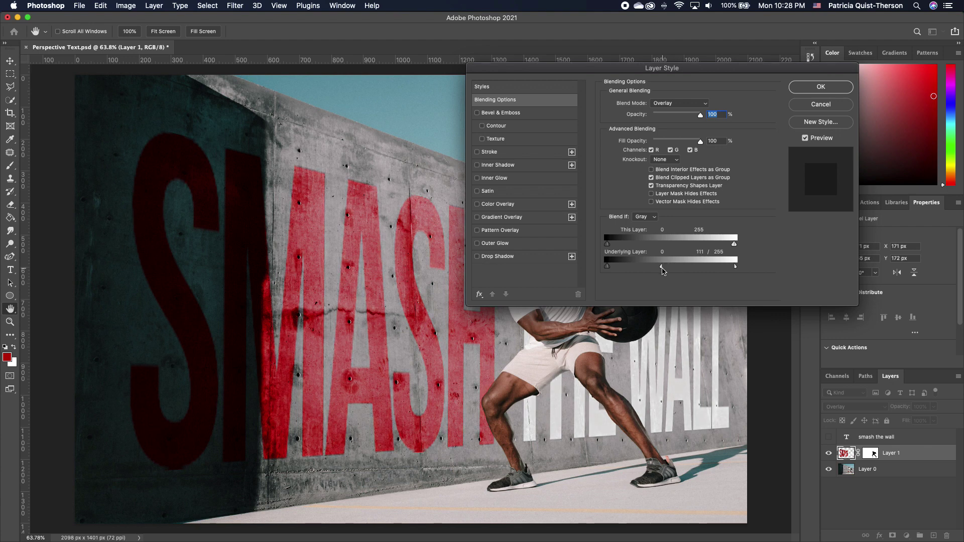
{"action": "left_click_drag", "start_coordinate": [662, 271], "coordinate": [654, 271]}
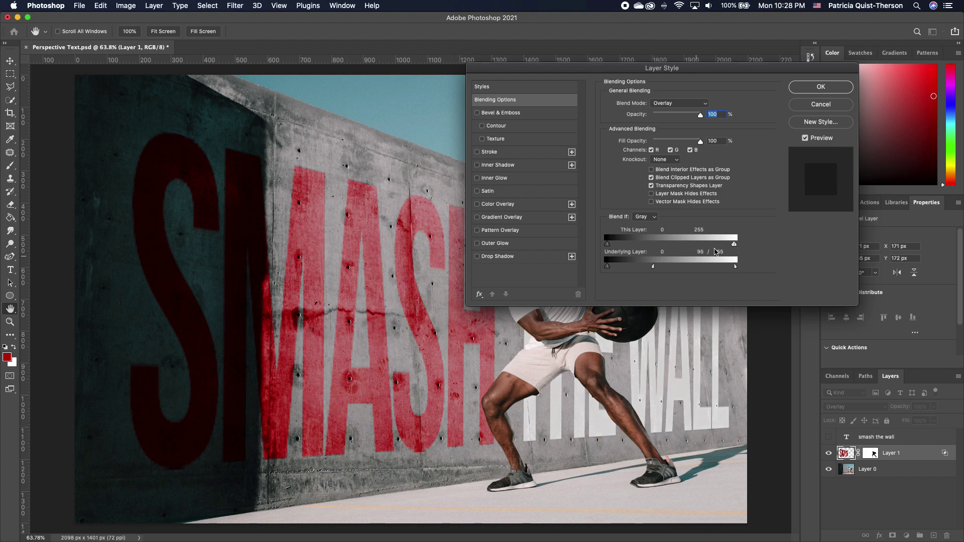